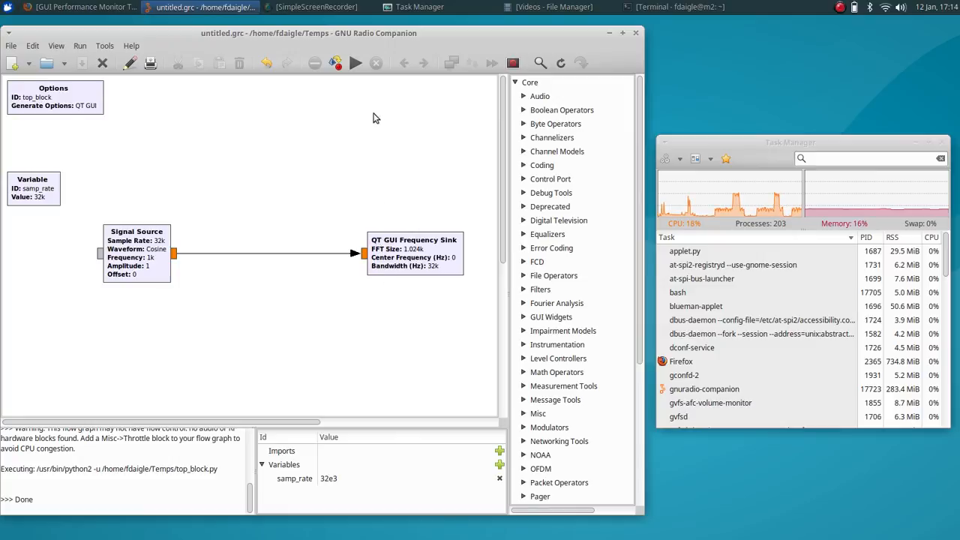
Run the unthrottled flow graph to check its CPU load in the task manager, and close the plot window.
{"action": "left_click", "coordinate": [355, 64]}
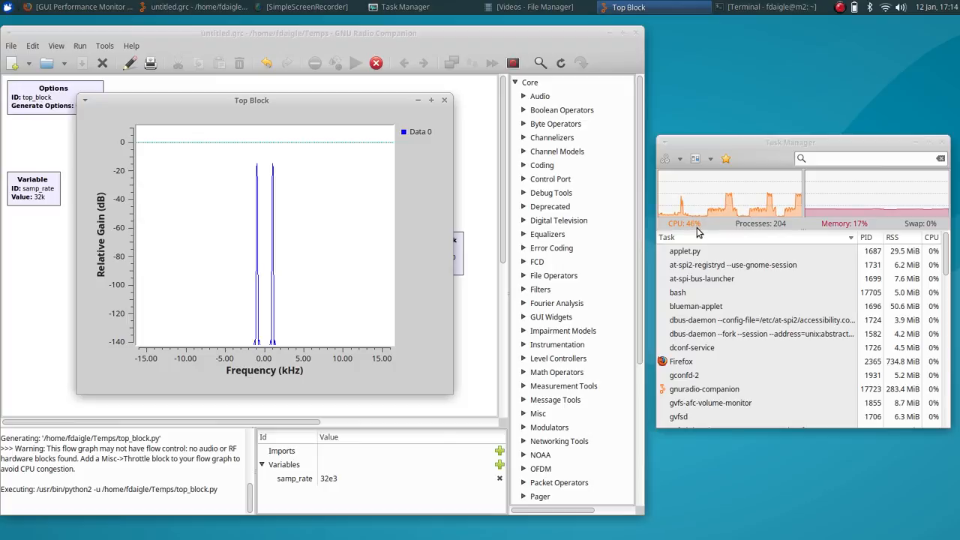
{"action": "left_click", "coordinate": [444, 100]}
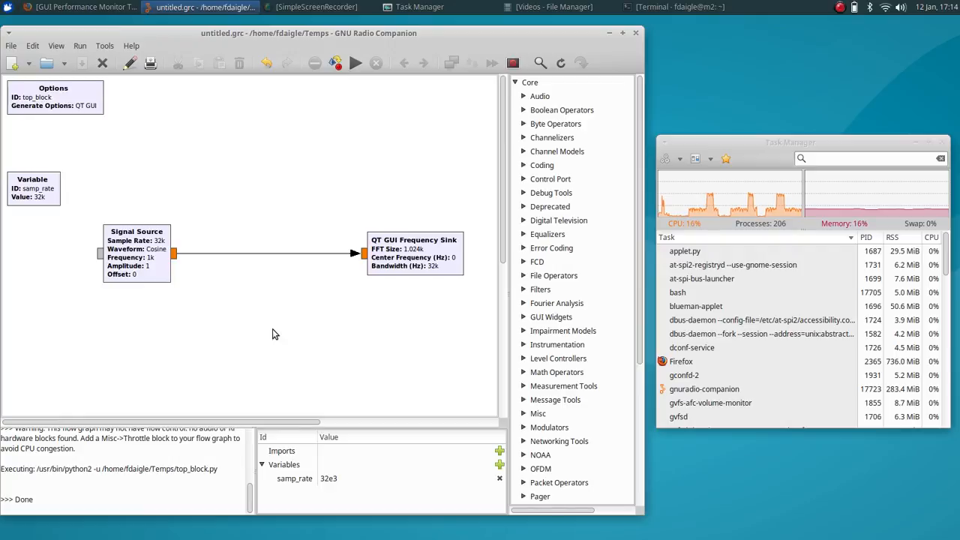
Delete the connection between Signal Source and QT GUI Frequency Sink and place a Throttle block in the gap.
{"action": "left_click", "coordinate": [279, 255]}
{"action": "key", "text": "Delete"}
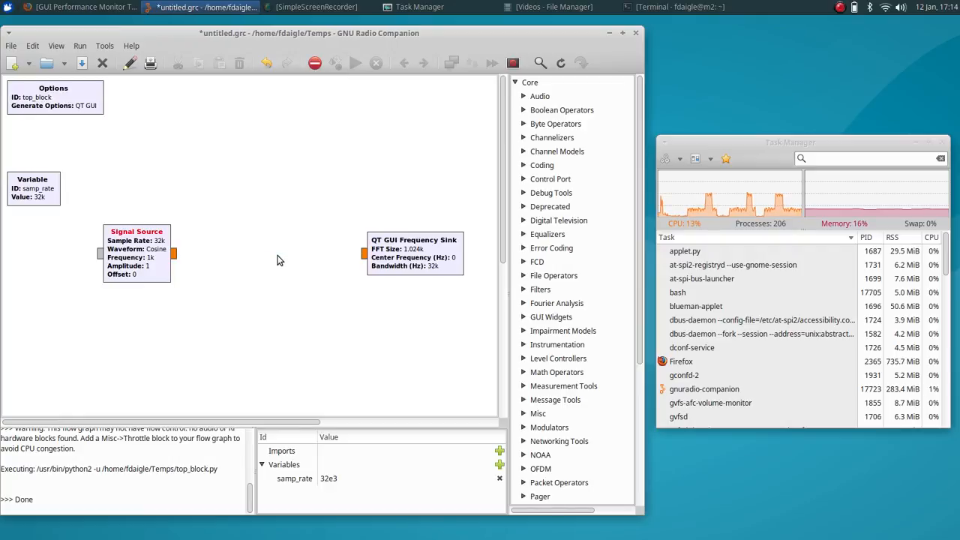
{"action": "key", "text": "ctrl+f"}
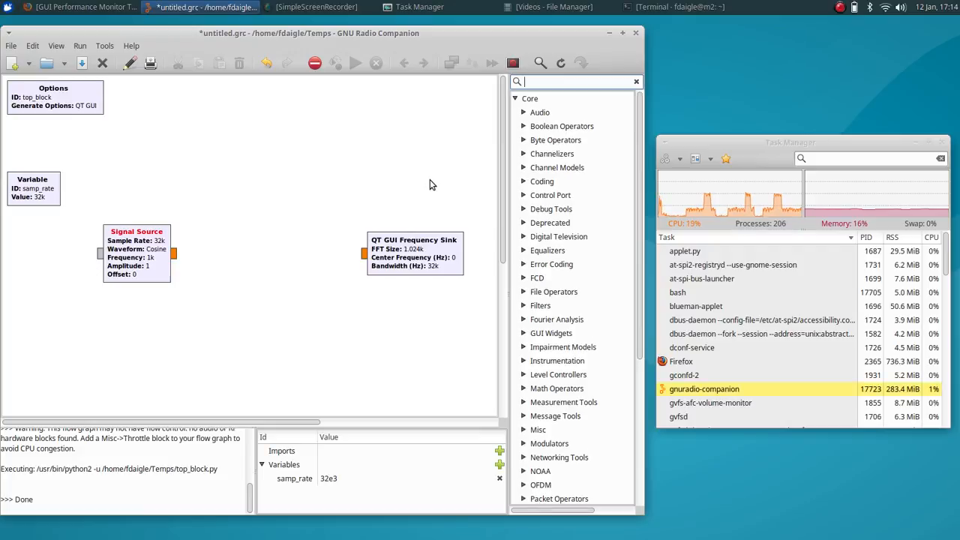
{"action": "type", "text": "thr"}
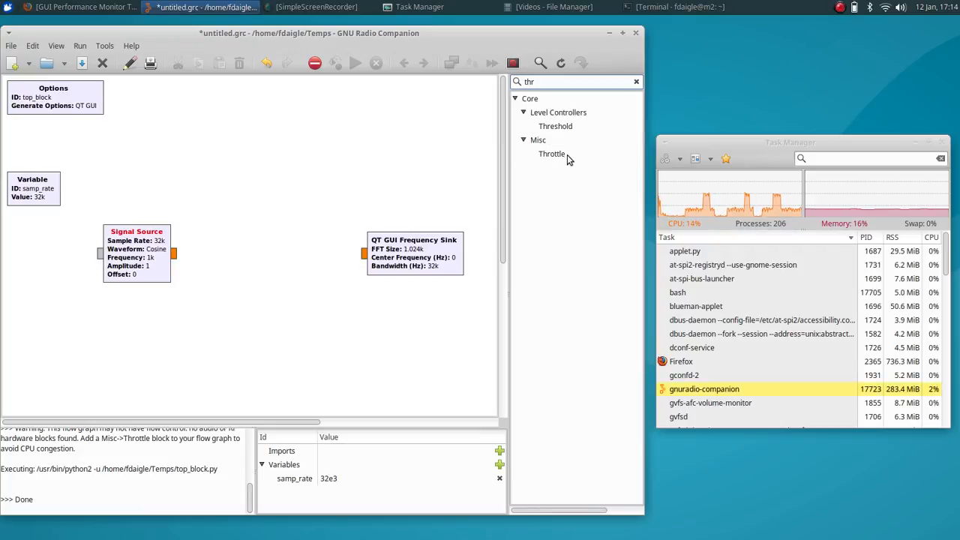
{"action": "left_click_drag", "start_coordinate": [567, 155], "coordinate": [252, 247]}
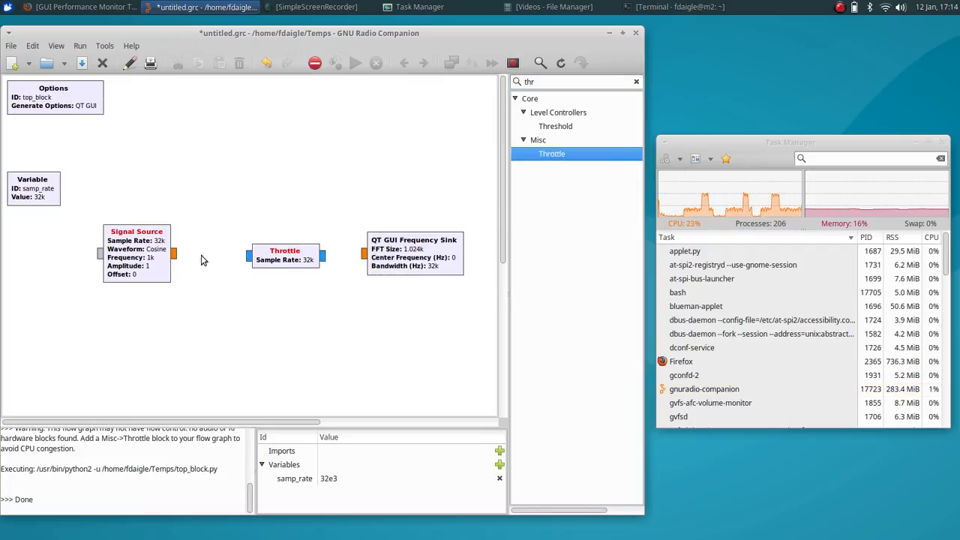
Connect the Signal Source output to the Throttle input and the Throttle output to the QT GUI Frequency Sink.
{"action": "left_click", "coordinate": [174, 254]}
{"action": "left_click", "coordinate": [249, 256]}
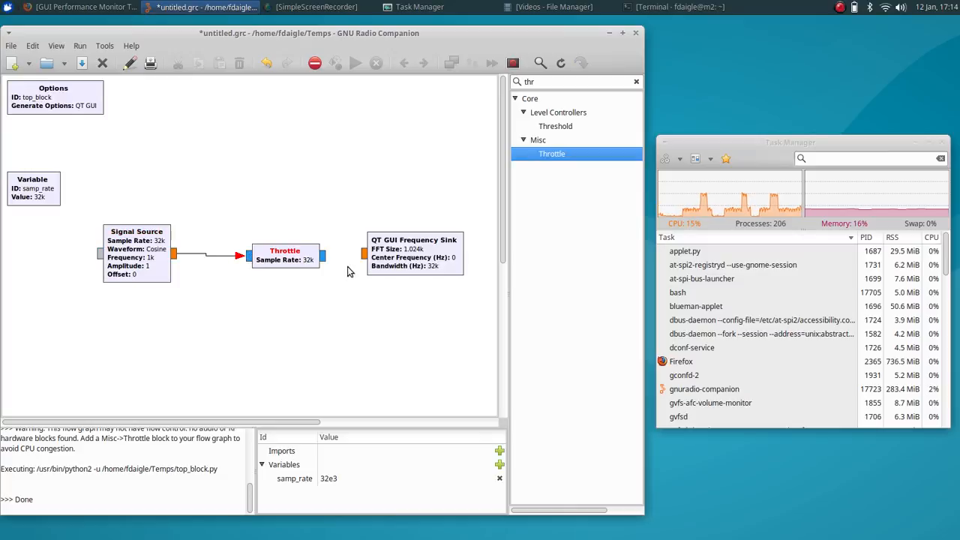
{"action": "left_click", "coordinate": [323, 257]}
{"action": "left_click", "coordinate": [364, 255]}
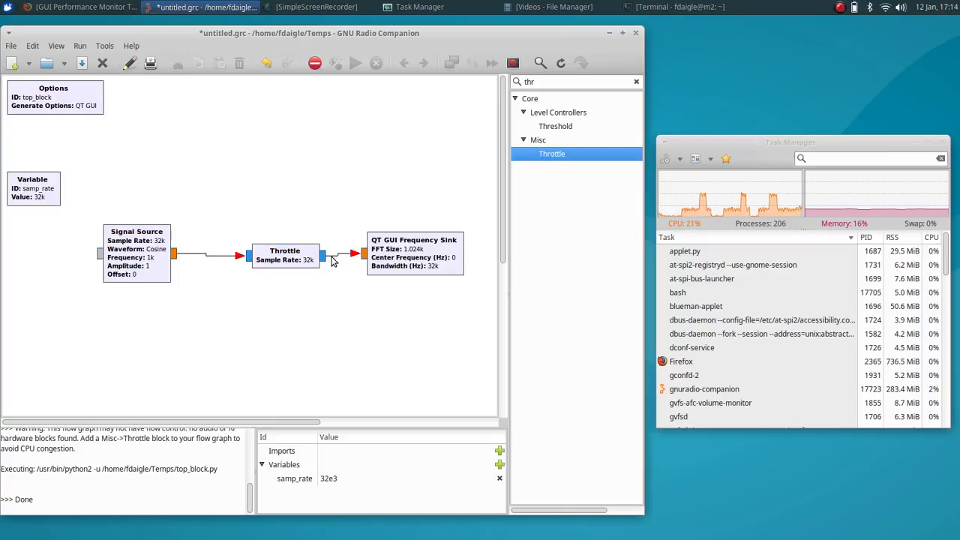
Align the Throttle block with its neighbouring blocks and set its type to Float.
{"action": "left_click_drag", "start_coordinate": [283, 257], "coordinate": [274, 254]}
{"action": "double_click", "coordinate": [274, 254]}
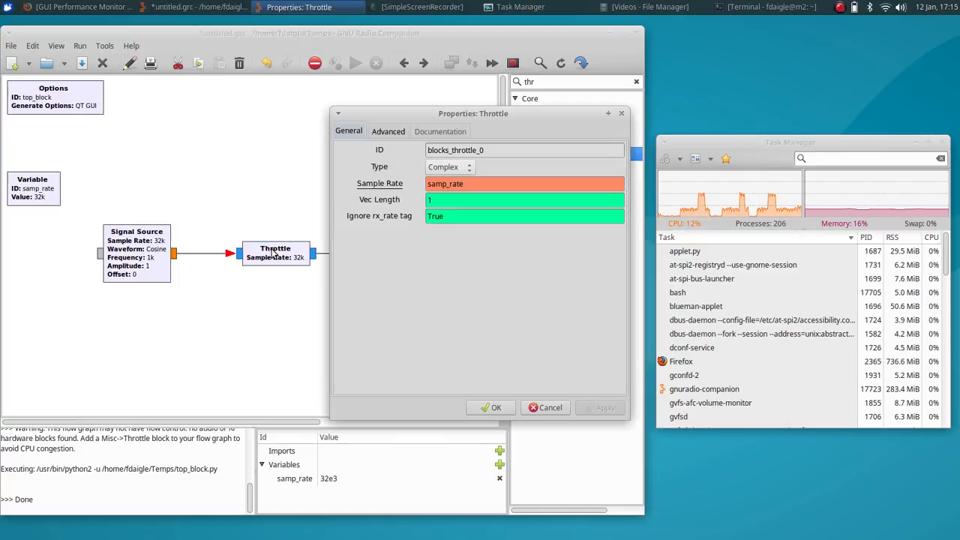
{"action": "left_click", "coordinate": [463, 171]}
{"action": "left_click", "coordinate": [463, 183]}
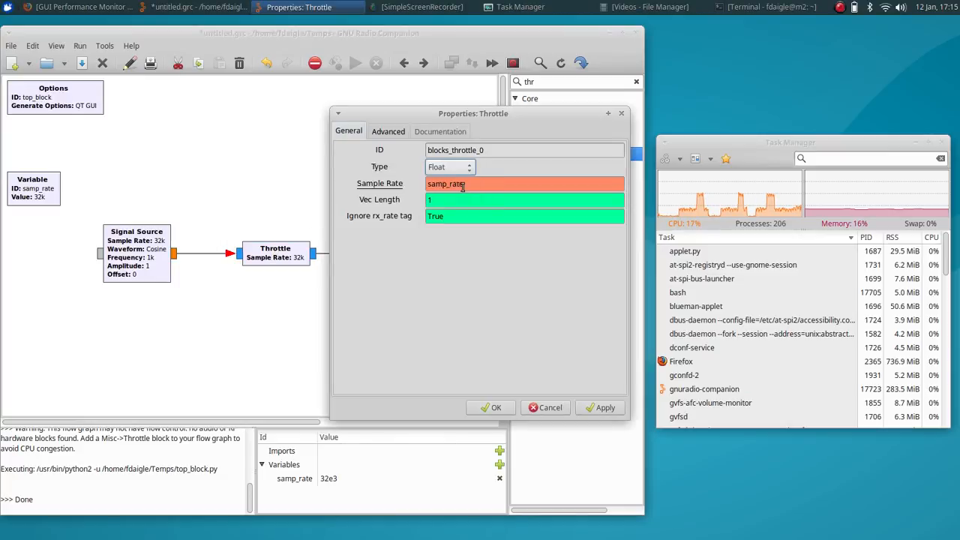
{"action": "left_click", "coordinate": [492, 408]}
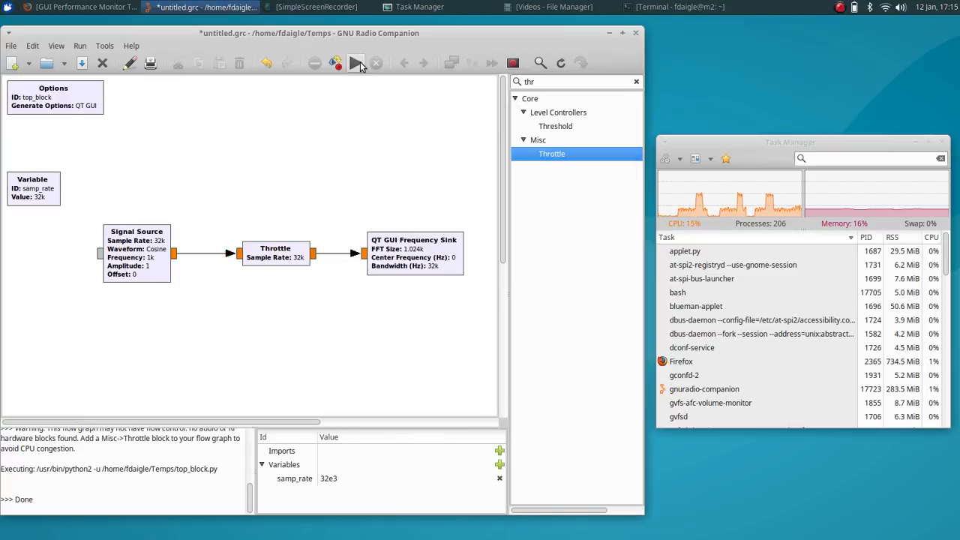
Run the flow graph with the Throttle block to check its CPU load, and close the plot window.
{"action": "left_click", "coordinate": [356, 63]}
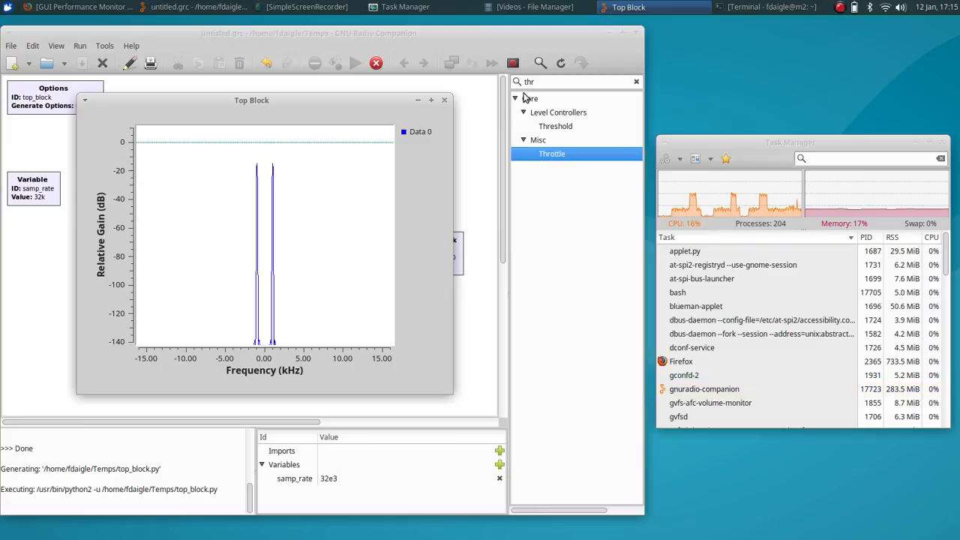
{"action": "left_click", "coordinate": [444, 101]}
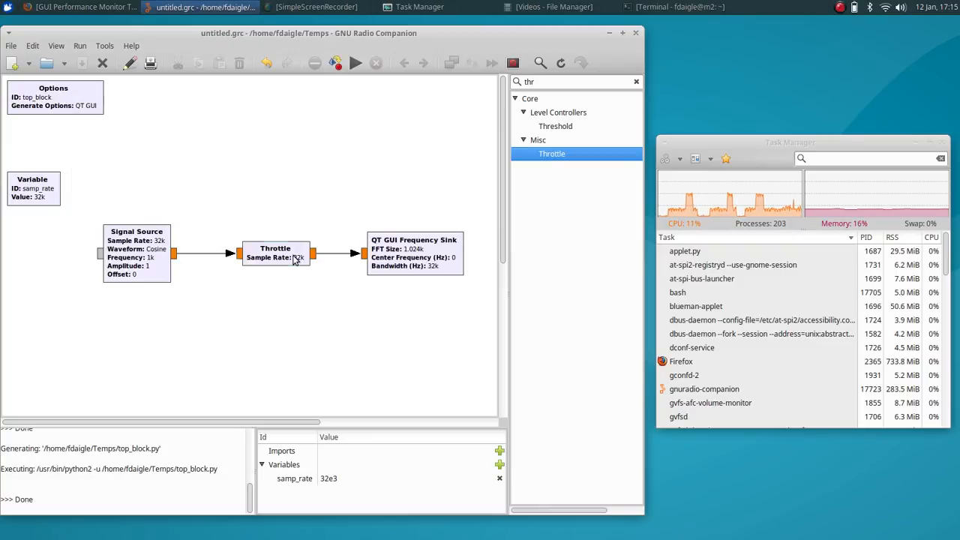
Delete the Throttle block and connect the Signal Source directly to the QT GUI Frequency Sink.
{"action": "left_click", "coordinate": [303, 255]}
{"action": "key", "text": "Delete"}
{"action": "left_click", "coordinate": [177, 255]}
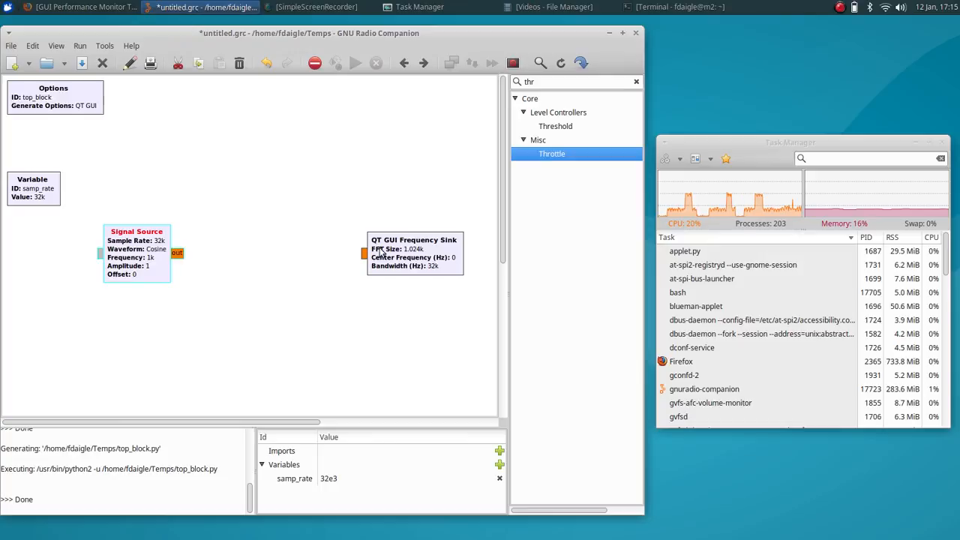
{"action": "left_click", "coordinate": [364, 253]}
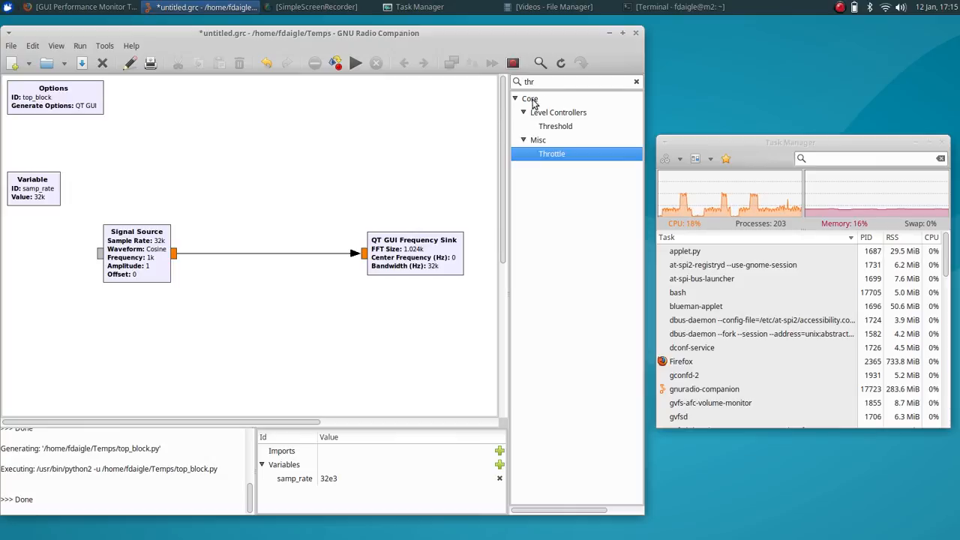
Add an Audio Sink block above the QT GUI Frequency Sink and set its sample rate to 32KHz.
{"action": "double_click", "coordinate": [606, 81]}
{"action": "type", "text": "aud"}
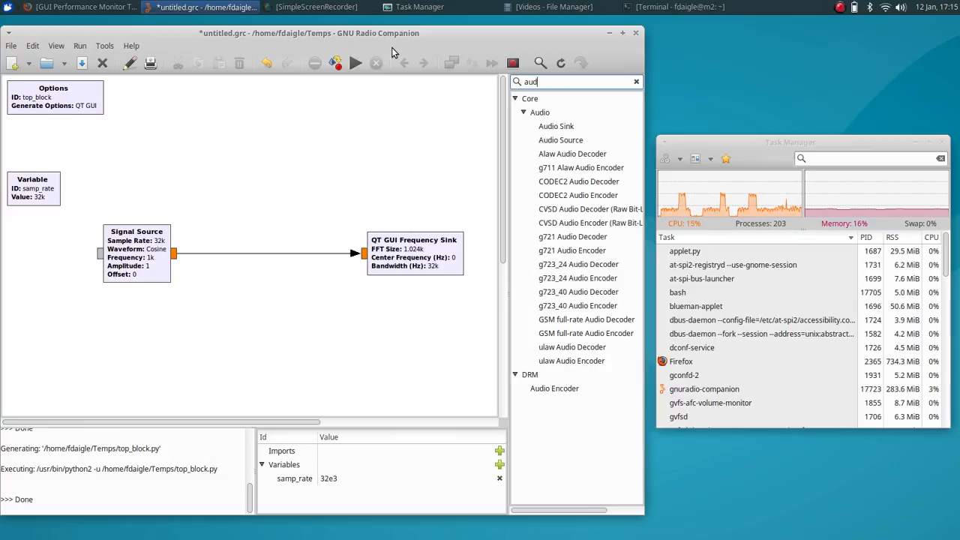
{"action": "left_click_drag", "start_coordinate": [570, 127], "coordinate": [400, 169]}
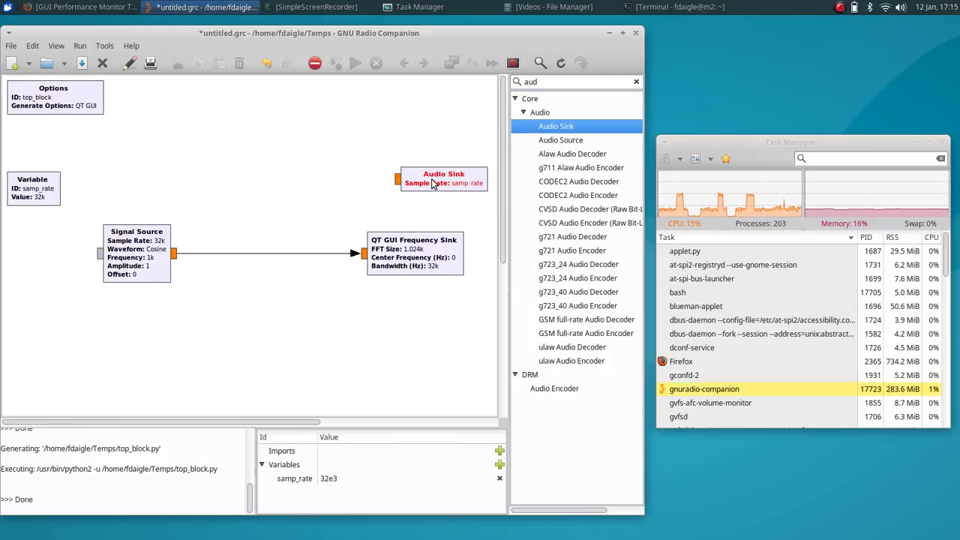
{"action": "double_click", "coordinate": [405, 183]}
{"action": "left_click", "coordinate": [530, 165]}
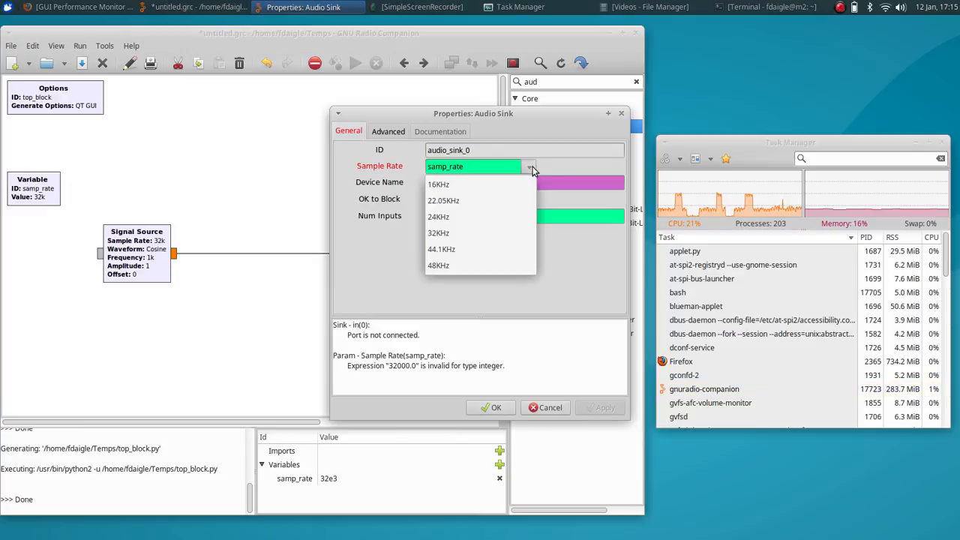
{"action": "left_click", "coordinate": [480, 228]}
{"action": "left_click", "coordinate": [494, 407]}
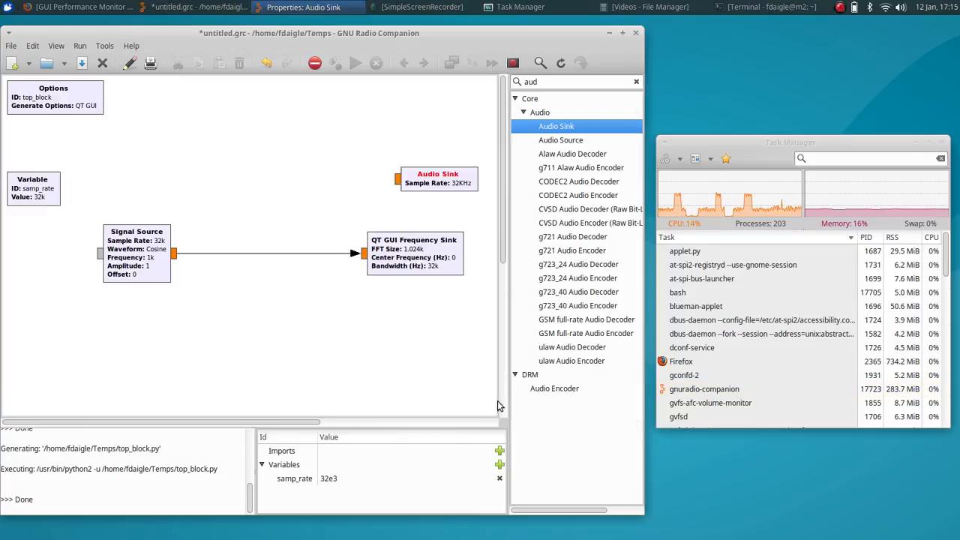
Connect the Signal Source output to the Audio Sink and align the Audio Sink above the QT GUI Frequency Sink.
{"action": "left_click", "coordinate": [395, 180]}
{"action": "left_click", "coordinate": [175, 253]}
{"action": "left_click_drag", "start_coordinate": [427, 187], "coordinate": [395, 195]}
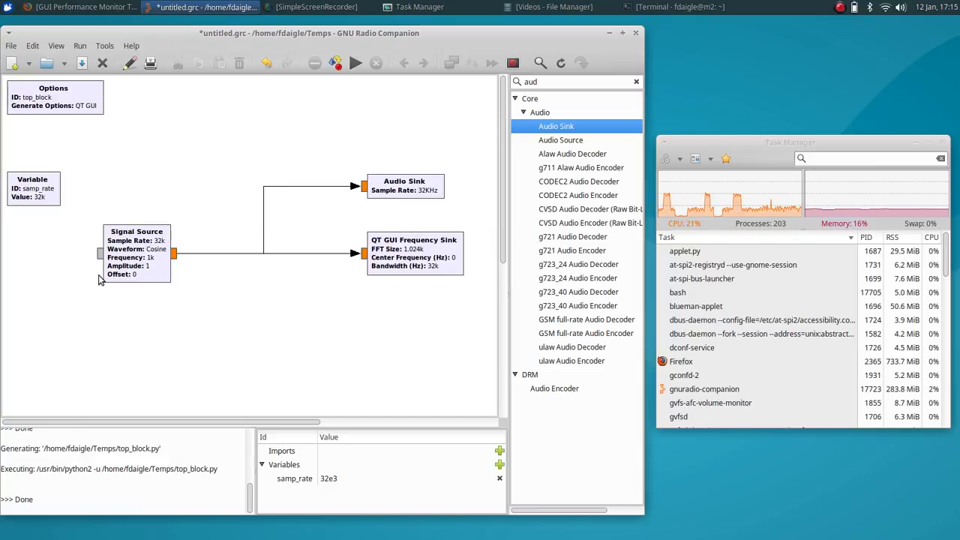
Disable the Audio Sink block and enable it again.
{"action": "left_click", "coordinate": [422, 181]}
{"action": "key", "text": "d"}
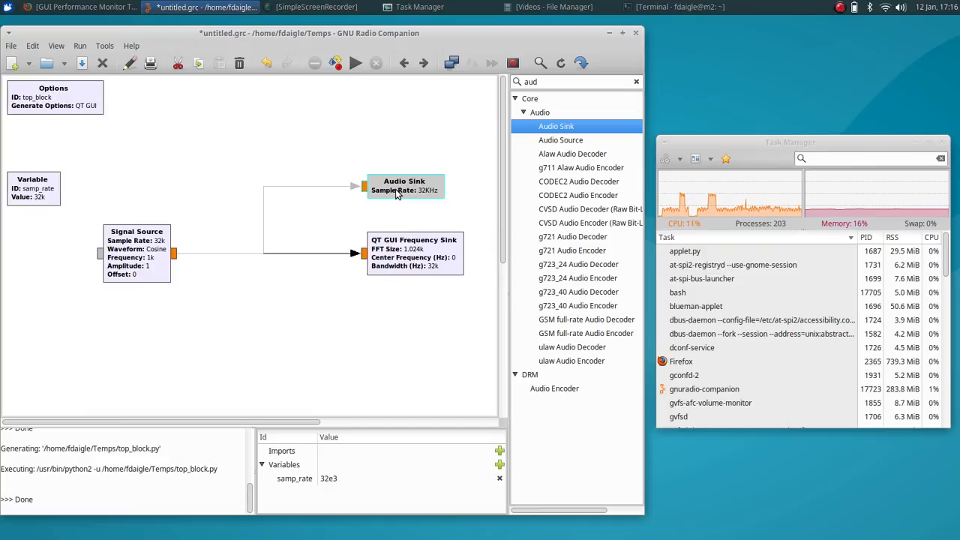
{"action": "key", "text": "e"}
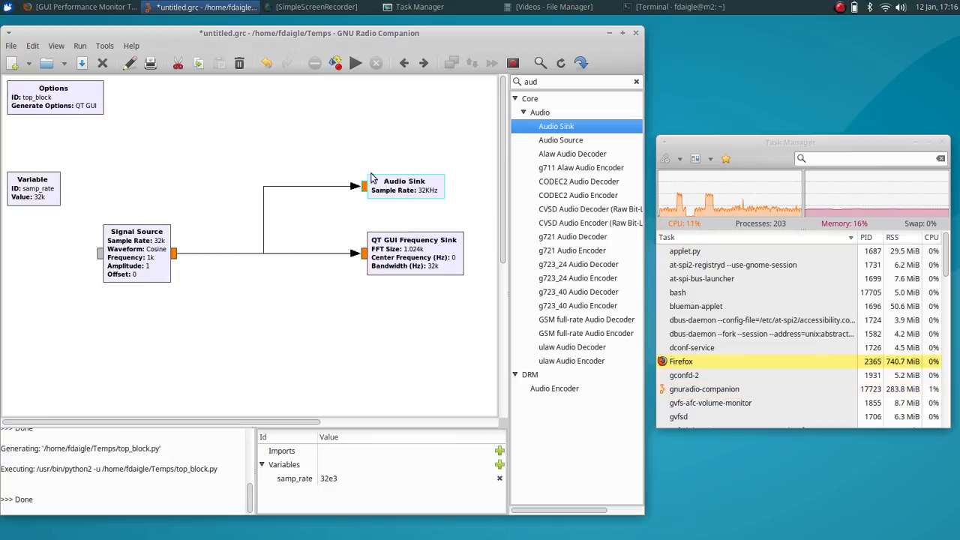
Run the flow graph with the Audio Sink to check its CPU load, and close the plot window.
{"action": "left_click", "coordinate": [356, 65]}
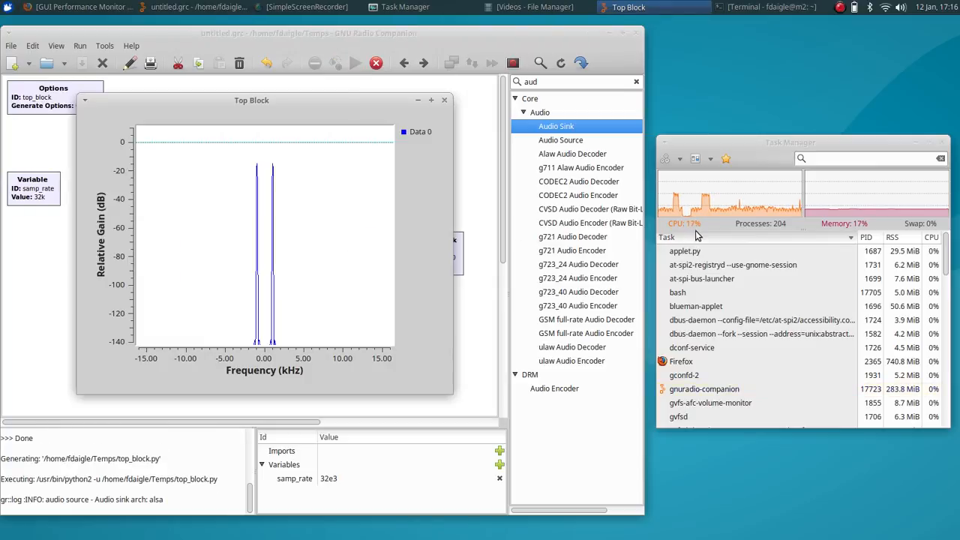
{"action": "mouse_move", "coordinate": [696, 236]}
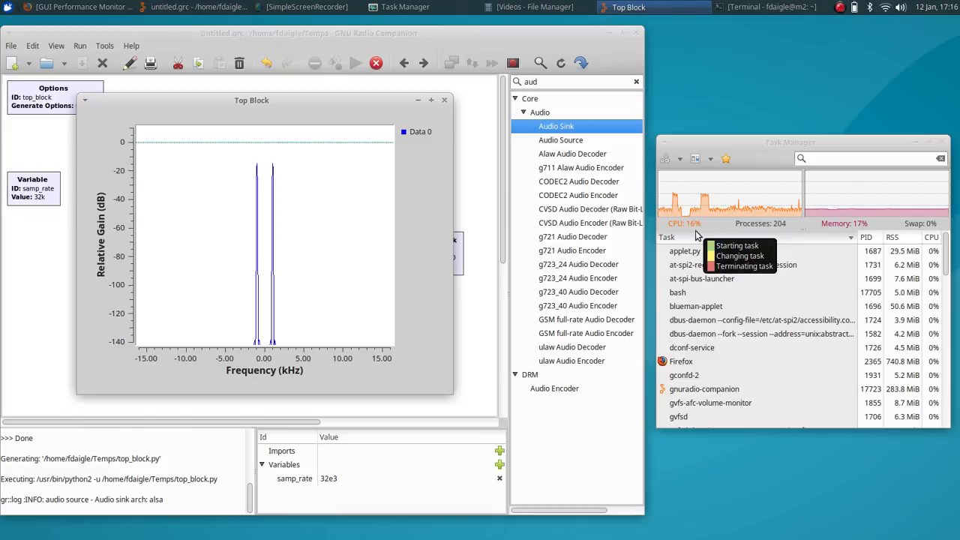
{"action": "left_click", "coordinate": [445, 100]}
Delete the Audio Sink block and the connection between the Signal Source and the QT GUI Frequency Sink.
{"action": "left_click", "coordinate": [411, 183]}
{"action": "key", "text": "Delete"}
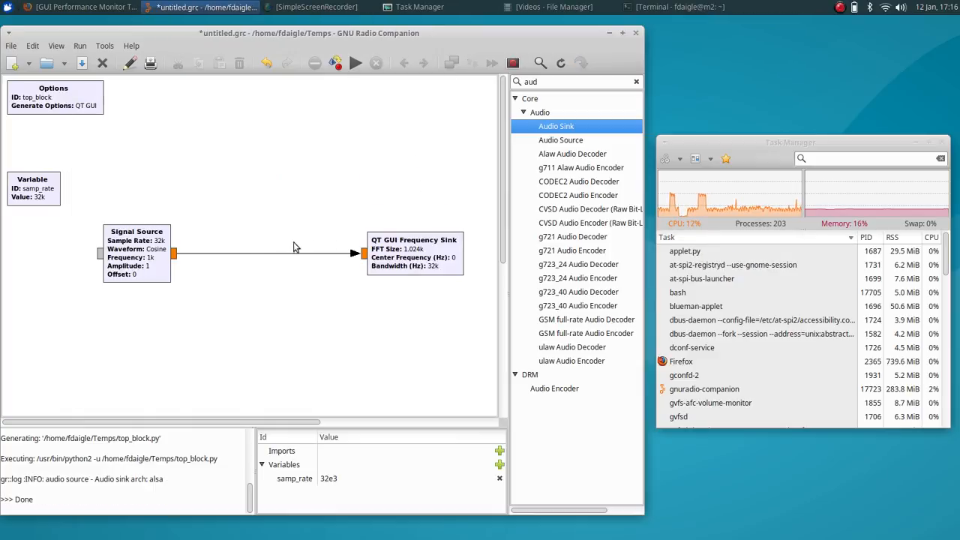
{"action": "left_click", "coordinate": [298, 252]}
{"action": "key", "text": "Delete"}
Add a Throttle block and wire it between the Signal Source and the QT GUI Frequency Sink.
{"action": "key", "text": "ctrl+f"}
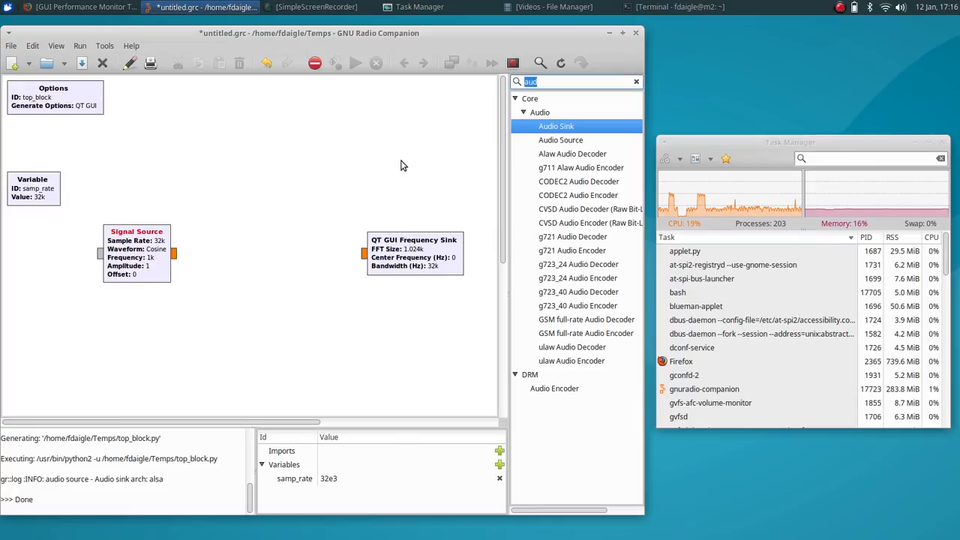
{"action": "type", "text": "thr"}
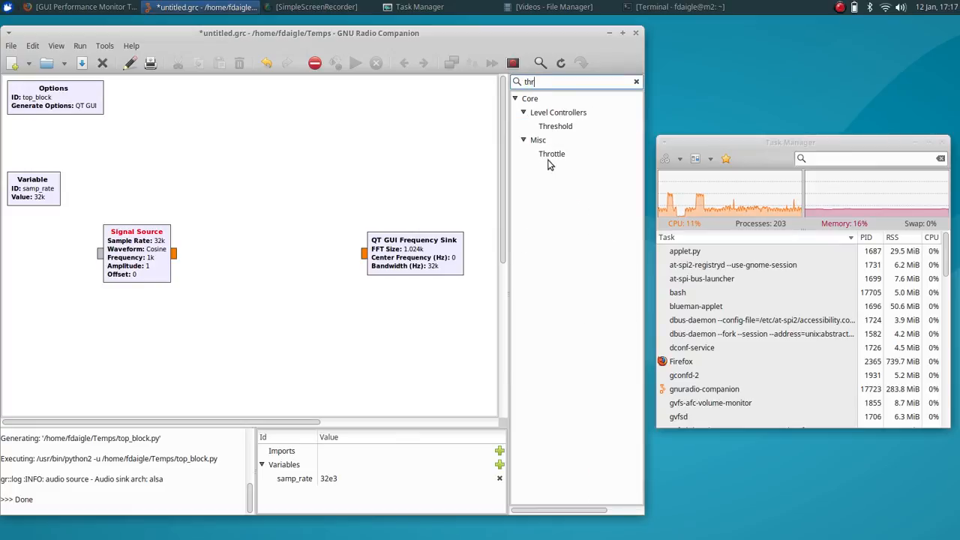
{"action": "left_click_drag", "start_coordinate": [550, 159], "coordinate": [287, 252]}
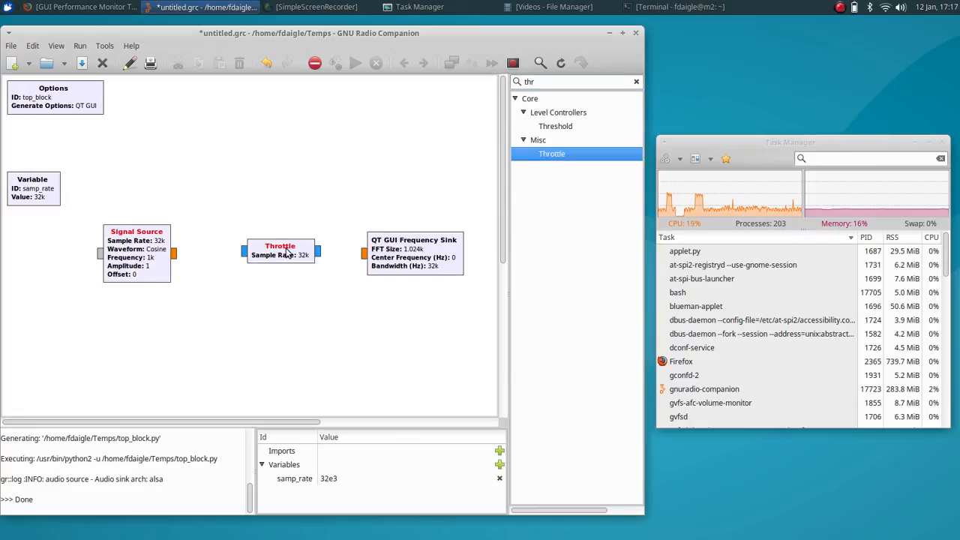
{"action": "left_click", "coordinate": [176, 255]}
{"action": "left_click", "coordinate": [240, 252]}
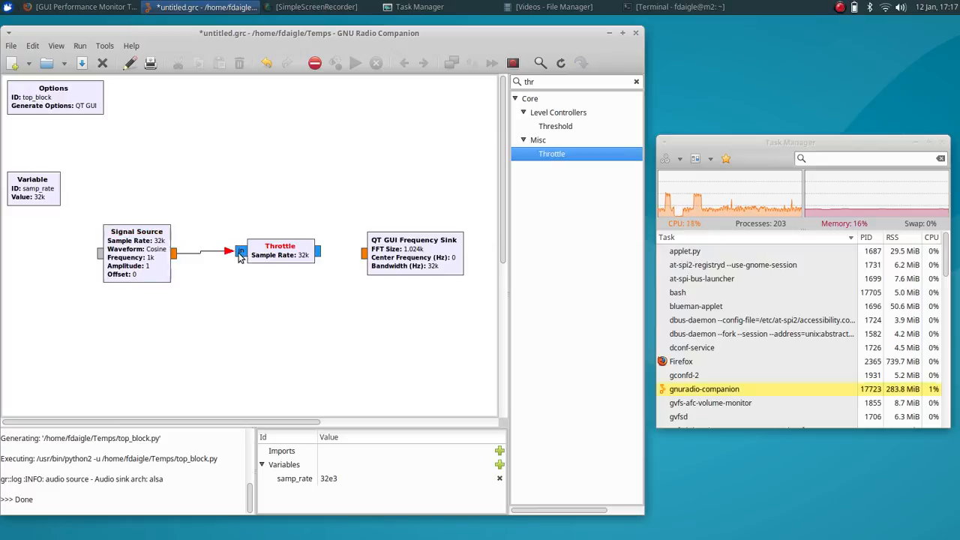
{"action": "left_click", "coordinate": [318, 252]}
{"action": "left_click", "coordinate": [366, 253]}
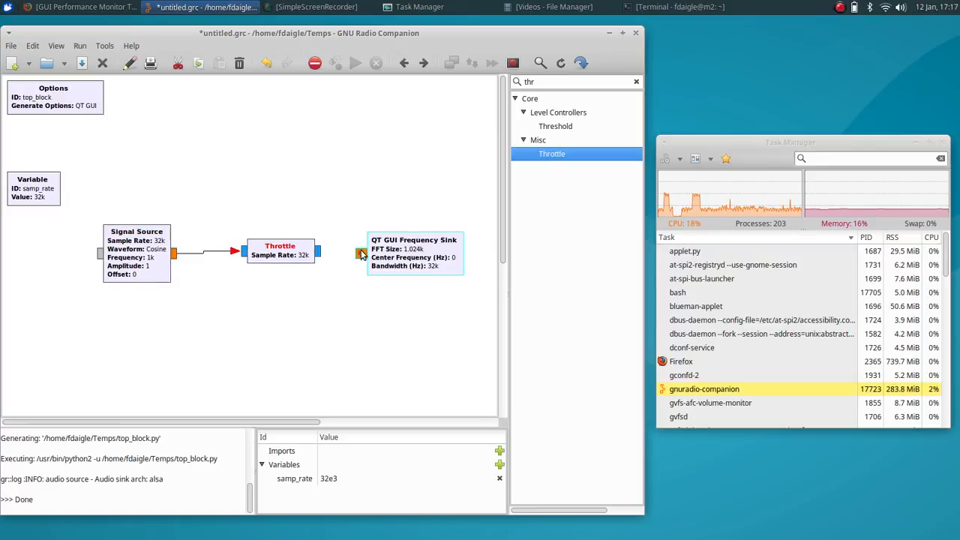
{"action": "left_click", "coordinate": [321, 252]}
{"action": "left_click", "coordinate": [361, 255]}
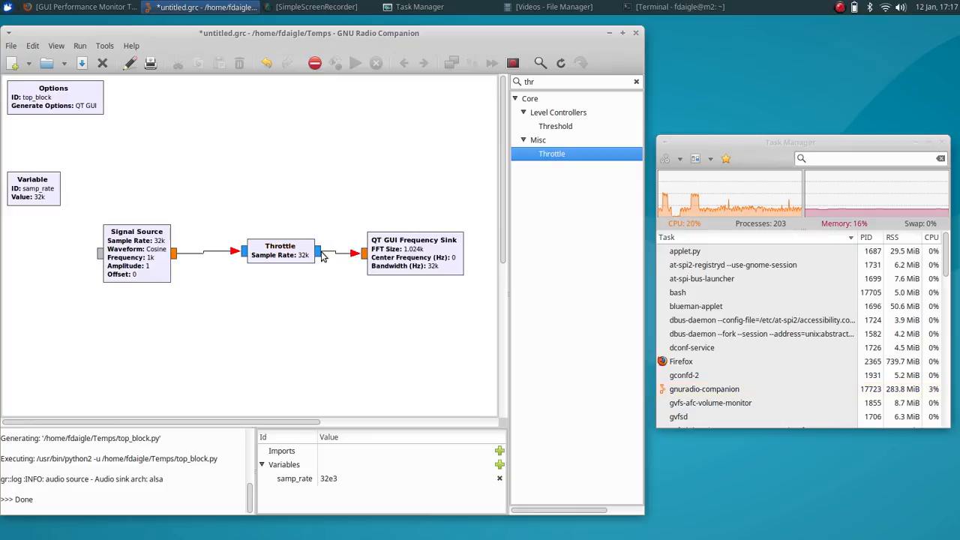
Set the samp_rate variable's value to 32e7 and run the throttled flow graph.
{"action": "double_click", "coordinate": [18, 184]}
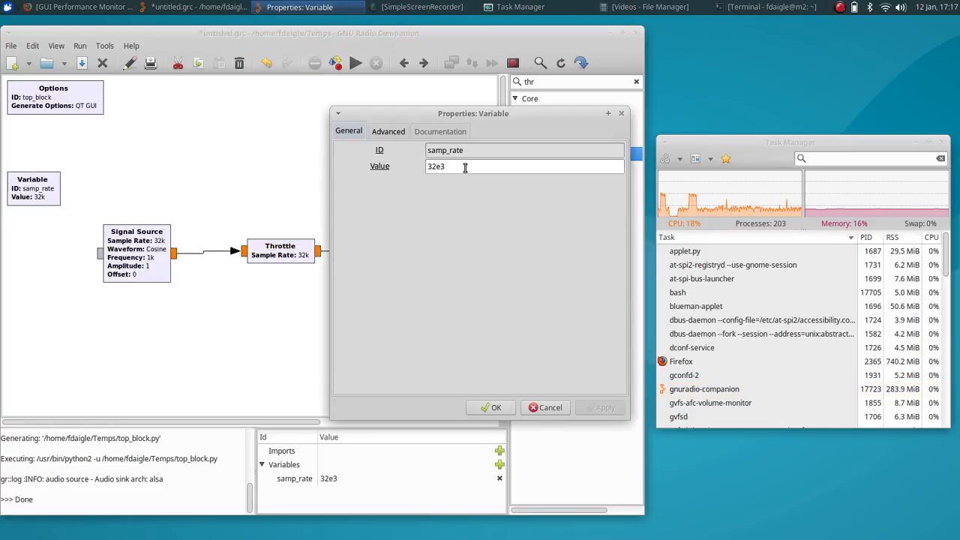
{"action": "left_click", "coordinate": [465, 167]}
{"action": "key", "text": "BackSpace"}
{"action": "type", "text": "7"}
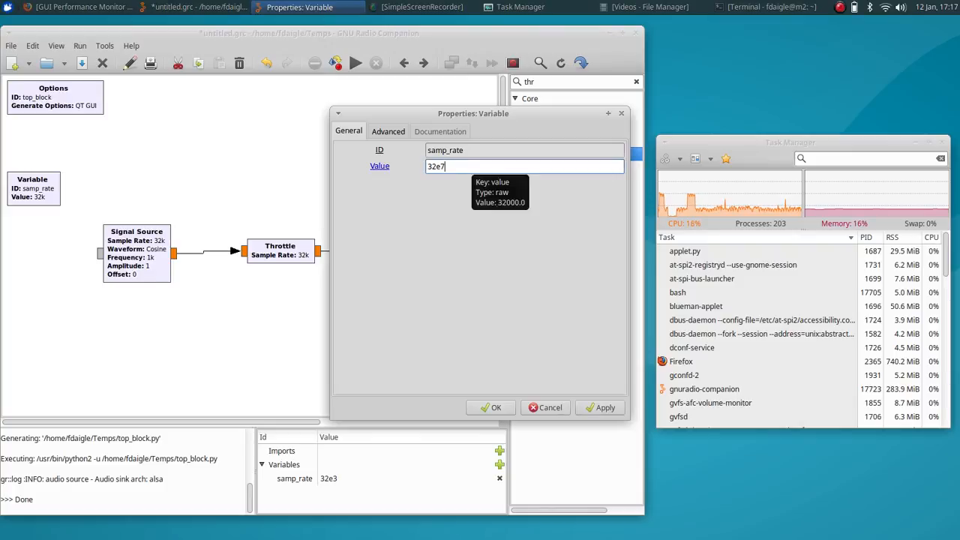
{"action": "key", "text": "Return"}
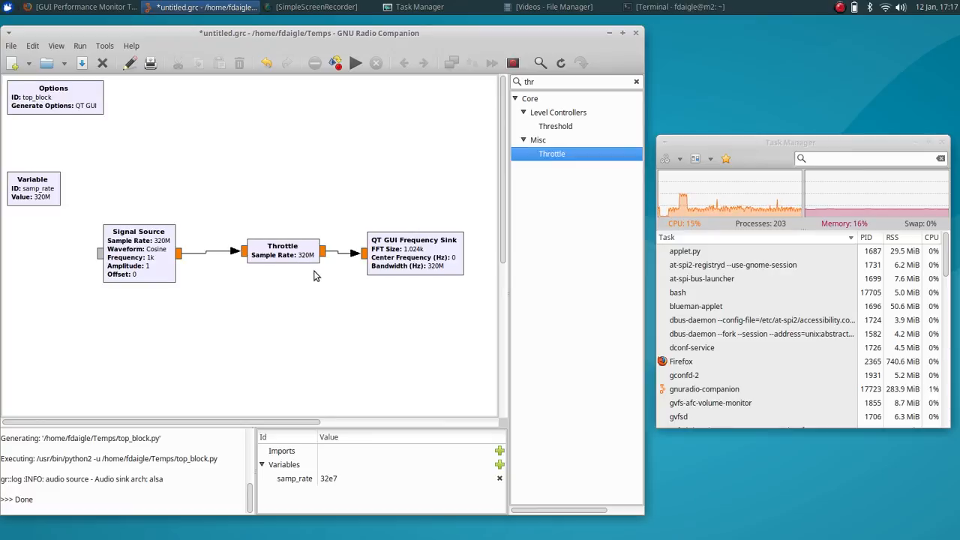
{"action": "left_click", "coordinate": [356, 64]}
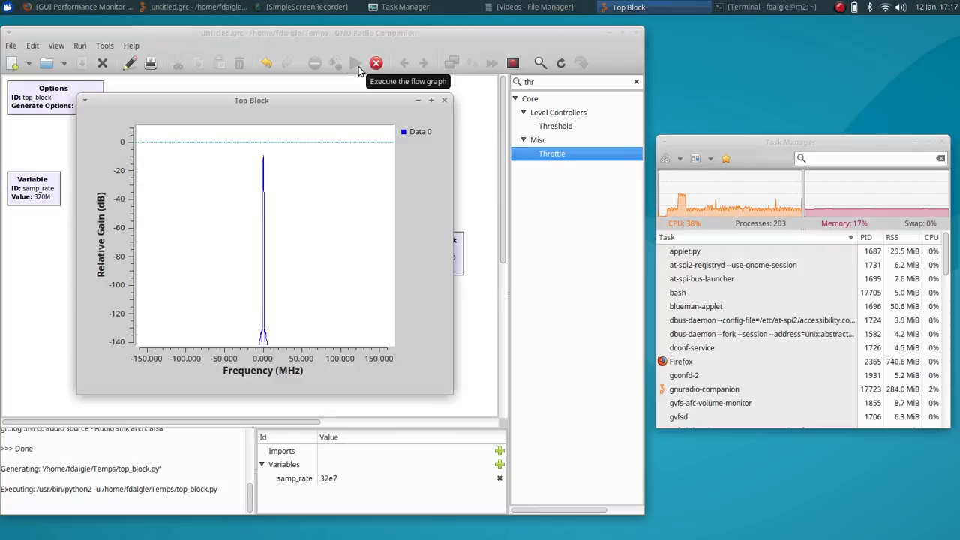